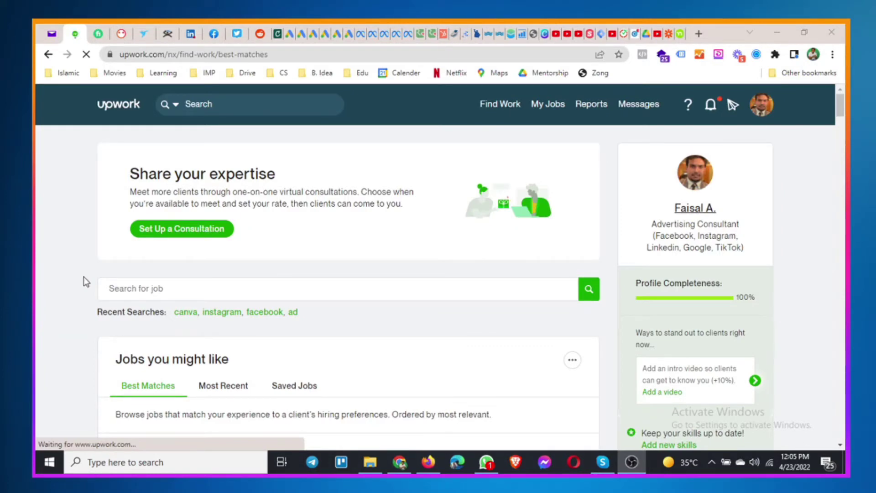
# Browse the Best Matches job feed and the Find Work options, looking over the first Facebook-related listings.
pyautogui.click(83, 276)
pyautogui.scroll(-2, 84, 277)
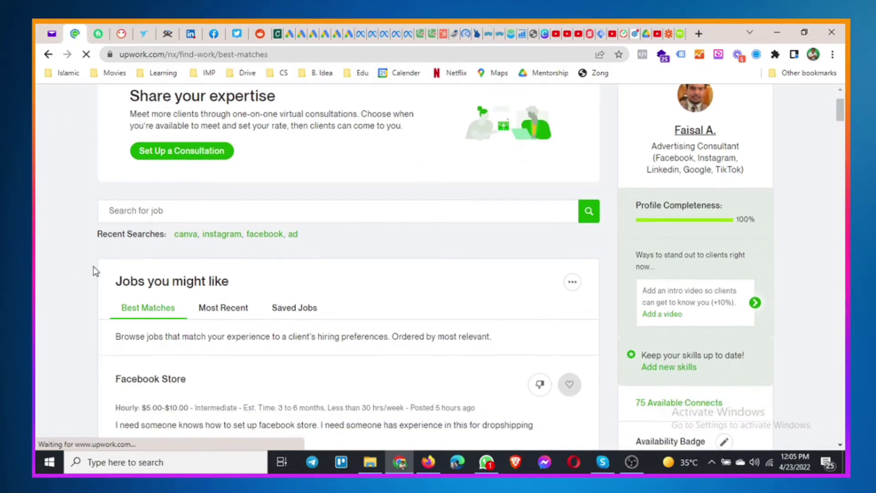
pyautogui.scroll(-2, 93, 268)
pyautogui.scroll(-2, 80, 288)
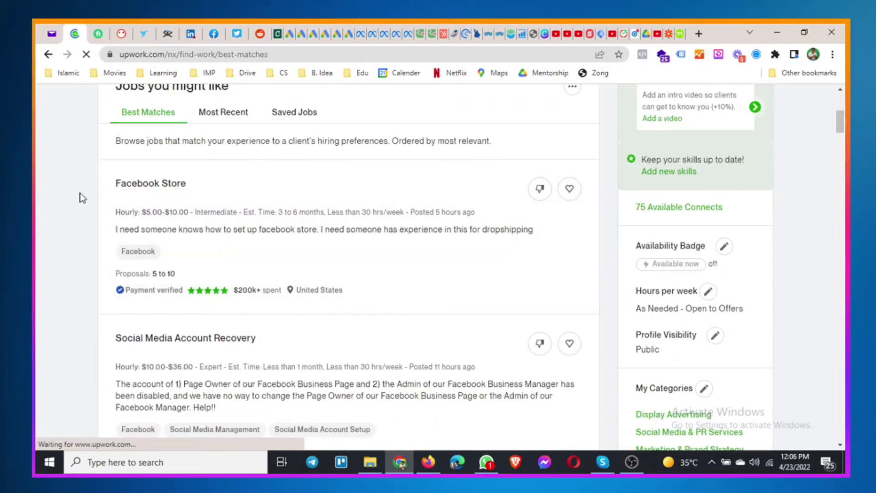
pyautogui.scroll(6, 84, 200)
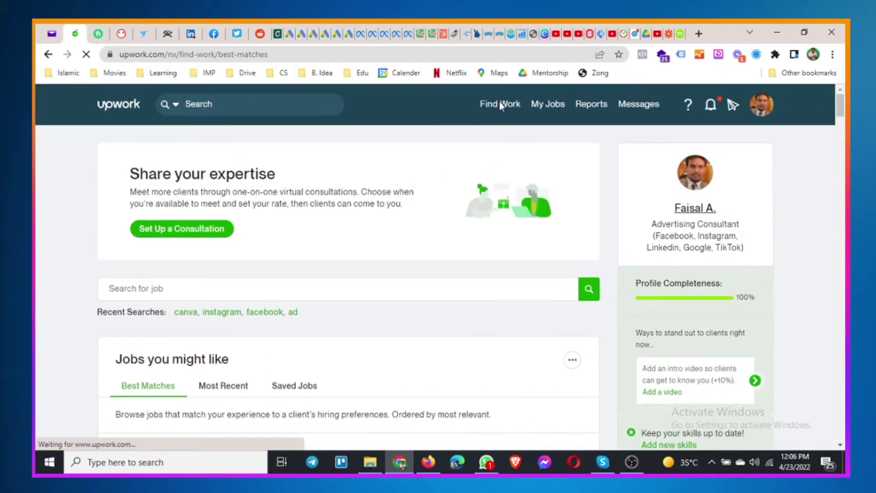
pyautogui.moveTo(499, 101)
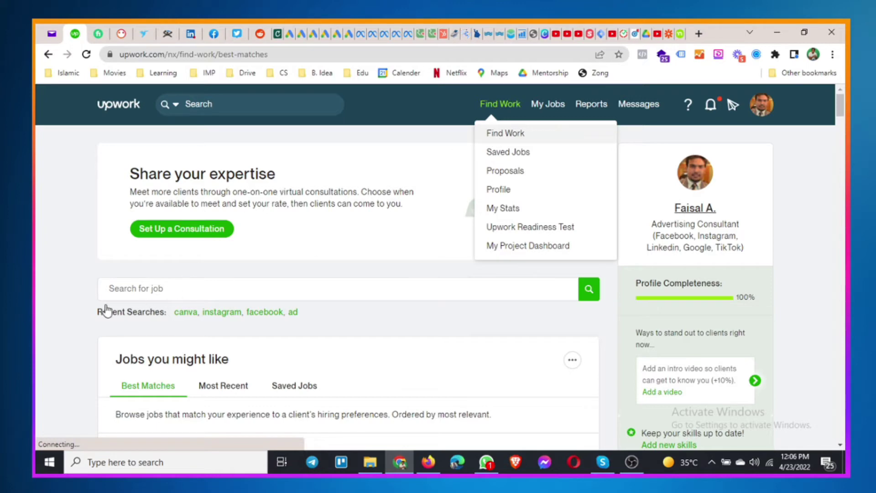
pyautogui.scroll(-3, 72, 329)
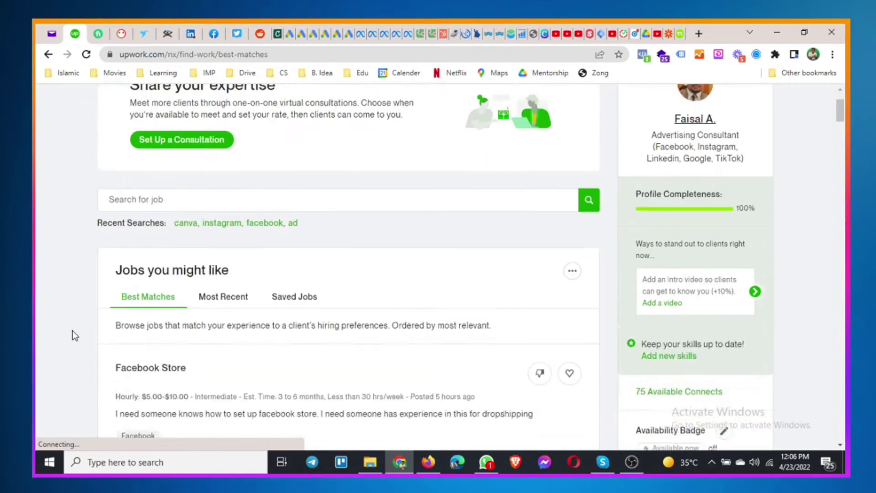
pyautogui.scroll(-2, 72, 330)
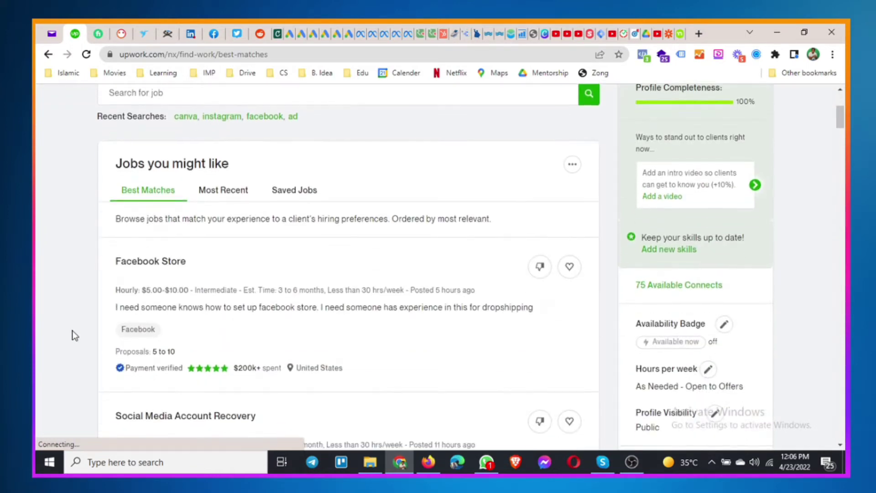
pyautogui.scroll(-3, 72, 330)
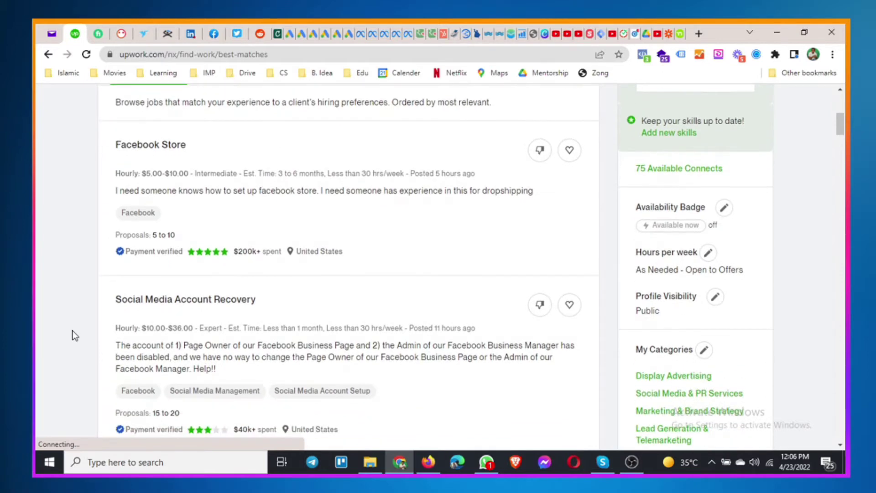
pyautogui.scroll(-3, 72, 331)
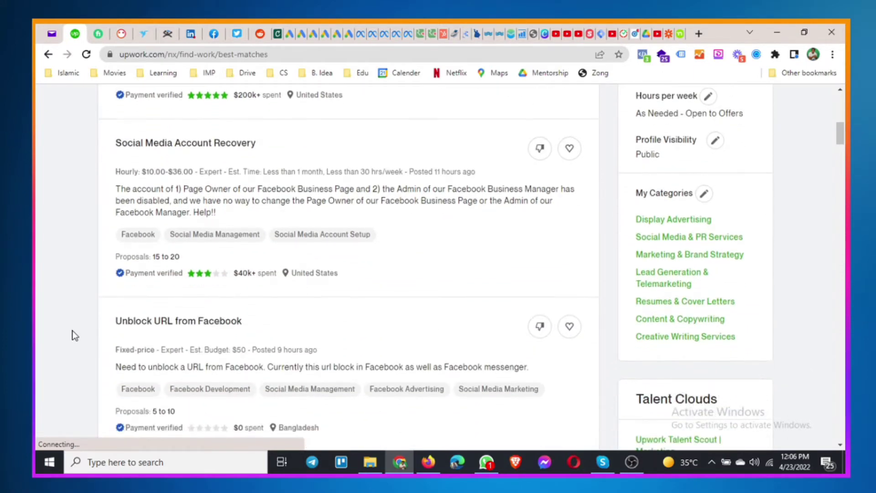
pyautogui.scroll(-1, 72, 331)
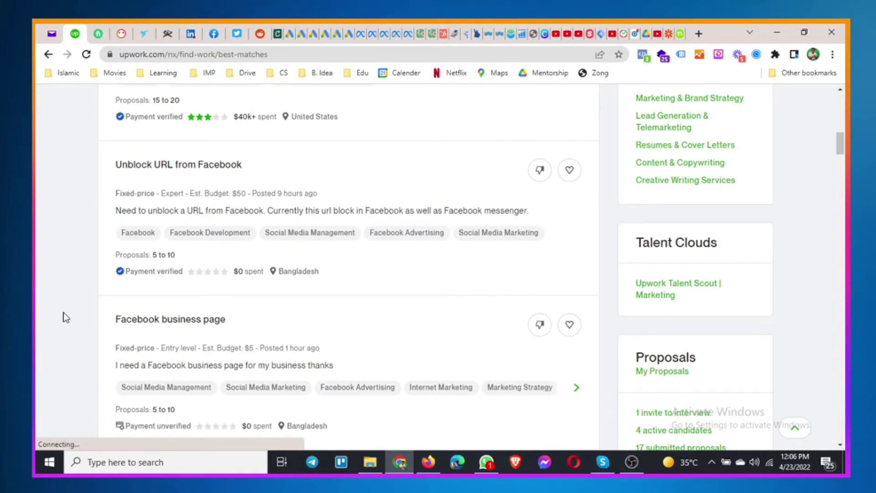
pyautogui.scroll(-5, 66, 317)
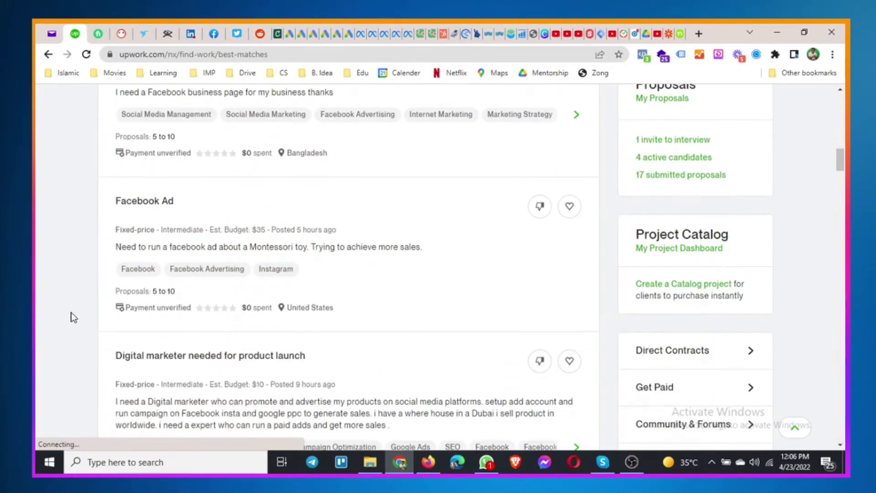
# Compare budget, proposal count, payment verification, client rating and location across the Facebook Ad, digital marketing and NFT listings.
pyautogui.scroll(2, 71, 315)
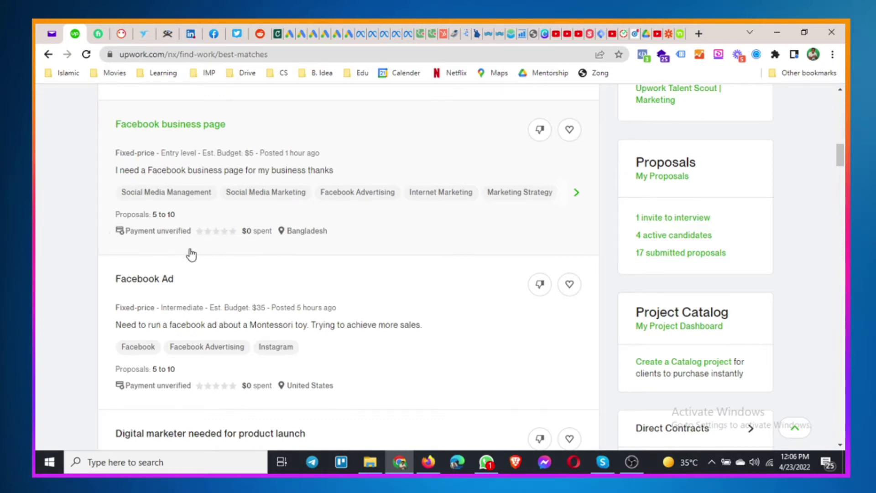
pyautogui.scroll(-2, 192, 255)
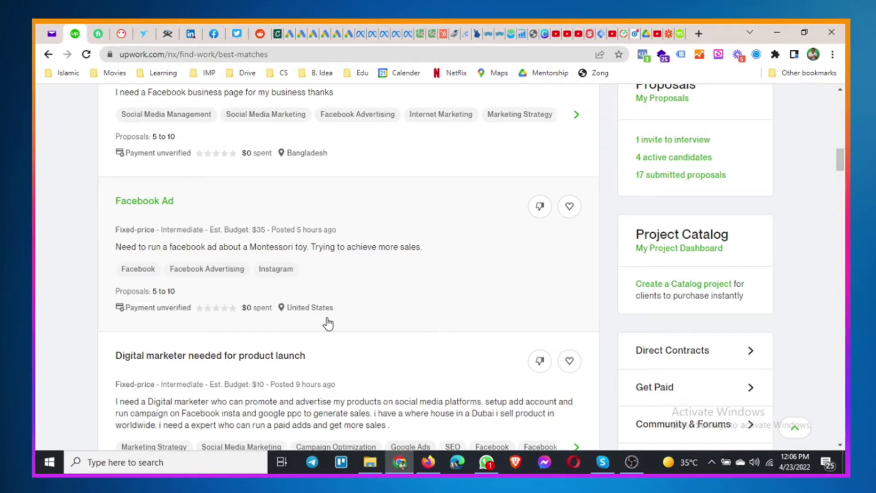
pyautogui.scroll(-3, 328, 323)
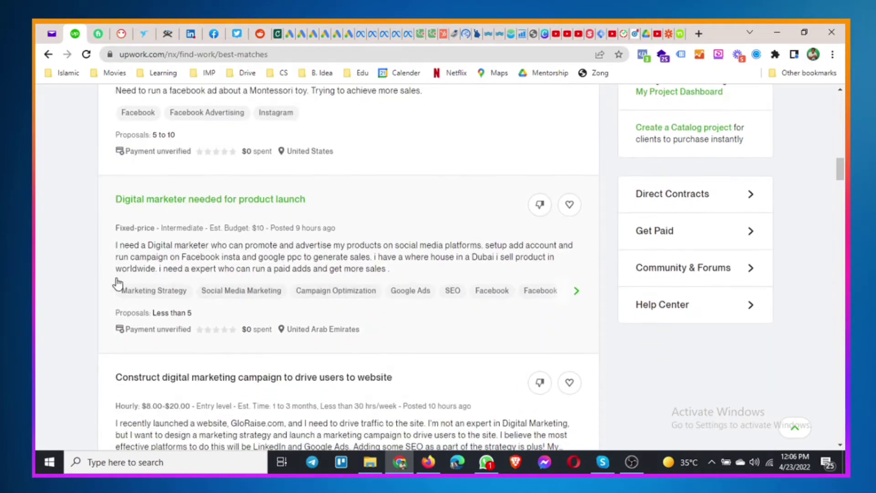
pyautogui.scroll(-2, 75, 311)
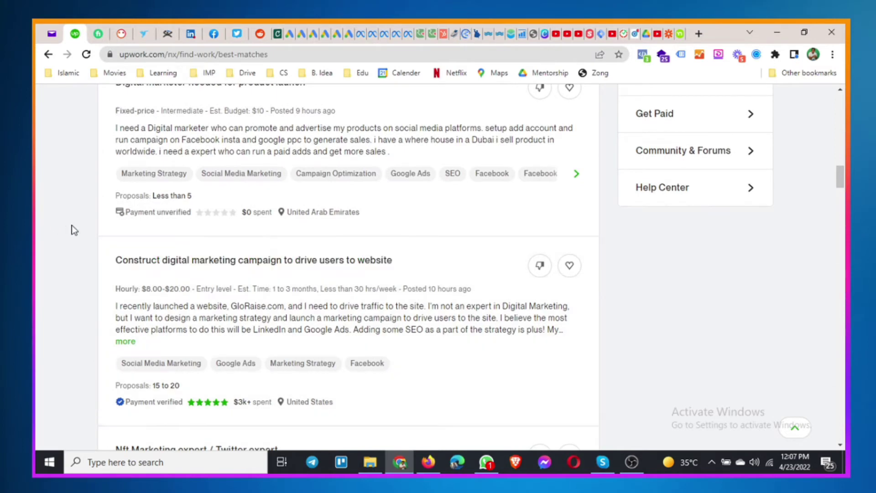
pyautogui.scroll(-1, 73, 230)
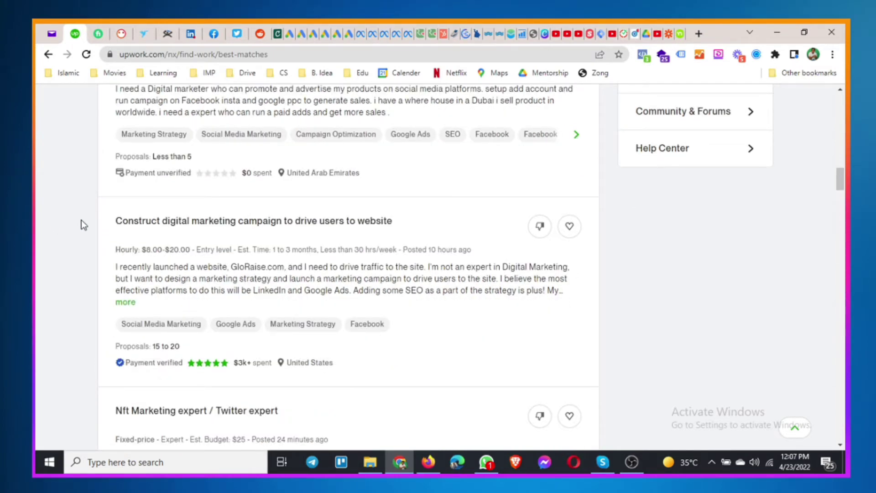
pyautogui.scroll(-2, 83, 269)
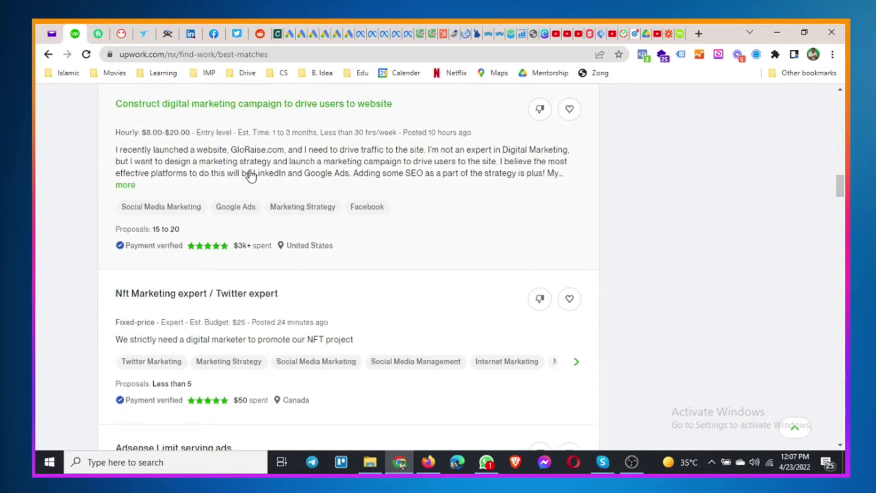
pyautogui.scroll(-3, 224, 280)
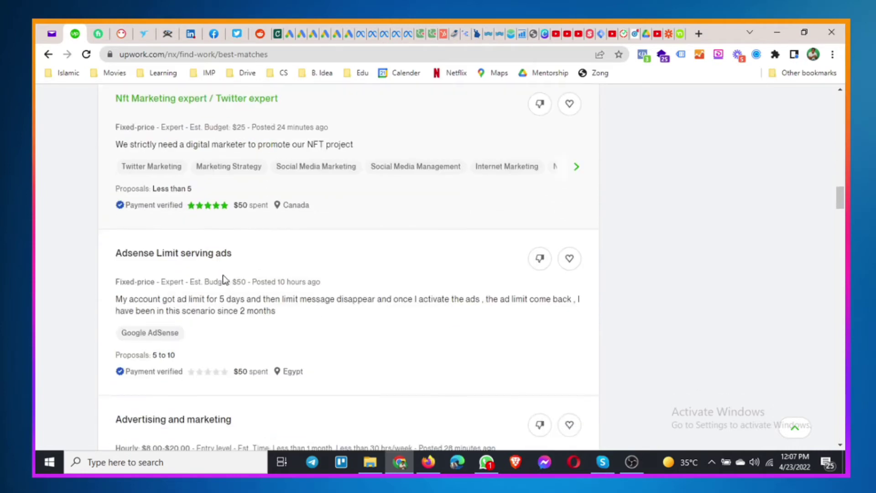
pyautogui.scroll(4, 223, 281)
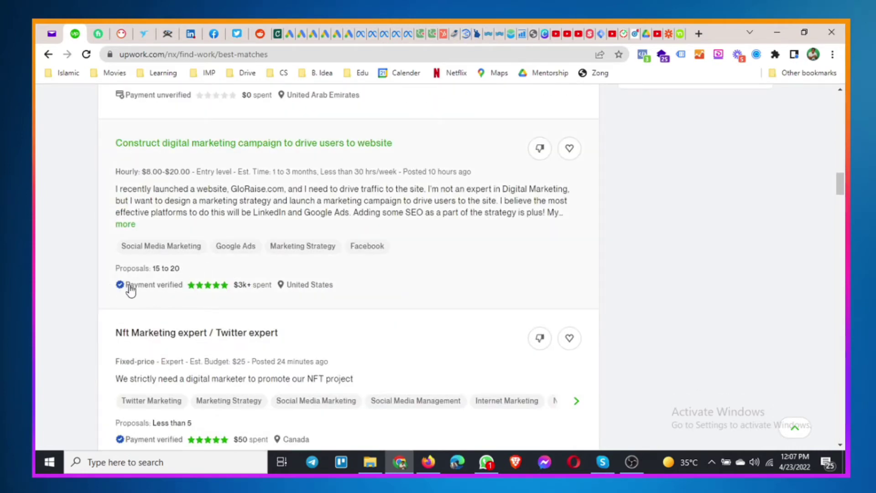
pyautogui.moveTo(208, 289)
pyautogui.scroll(-6, 98, 329)
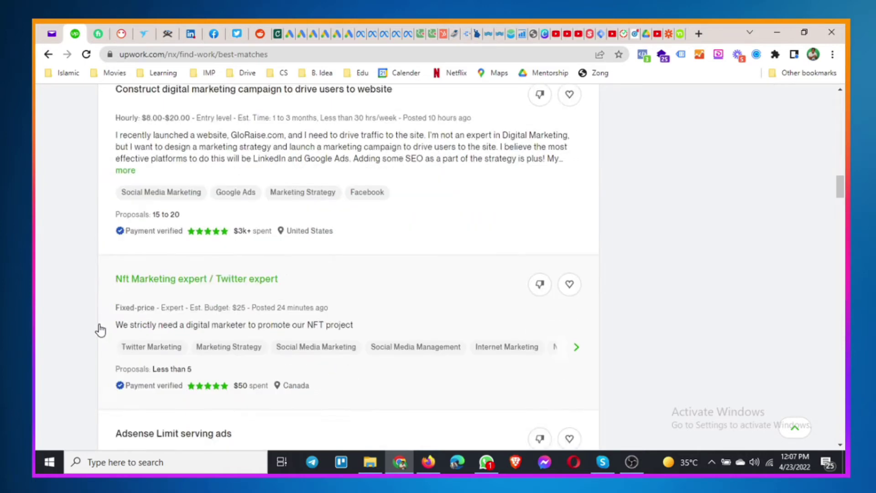
pyautogui.scroll(-6, 86, 330)
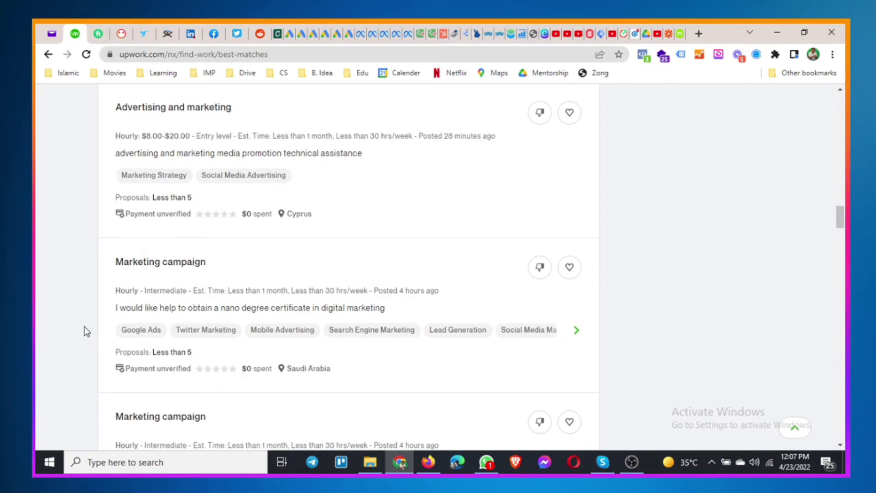
# Open the details of the job "Facebook Advertising Ninja Needed for Class Registration Campaign" in the Best Matches feed.
pyautogui.scroll(-6, 85, 327)
pyautogui.scroll(-3, 82, 342)
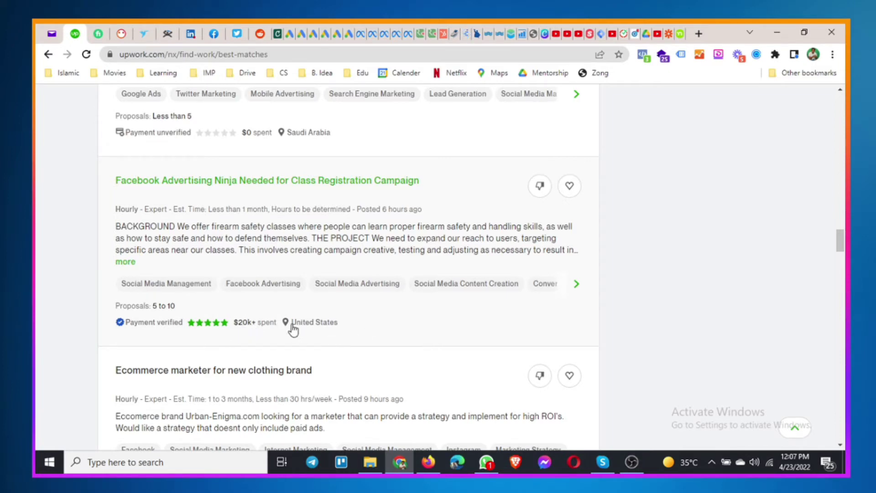
pyautogui.click(280, 182)
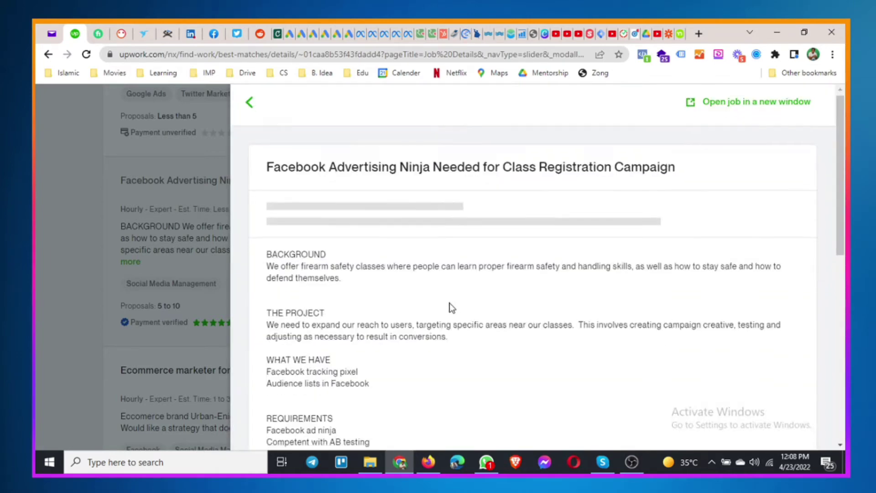
# Read the job's background, project description and requirements, and check the section on sending a proposal.
pyautogui.scroll(-2, 451, 307)
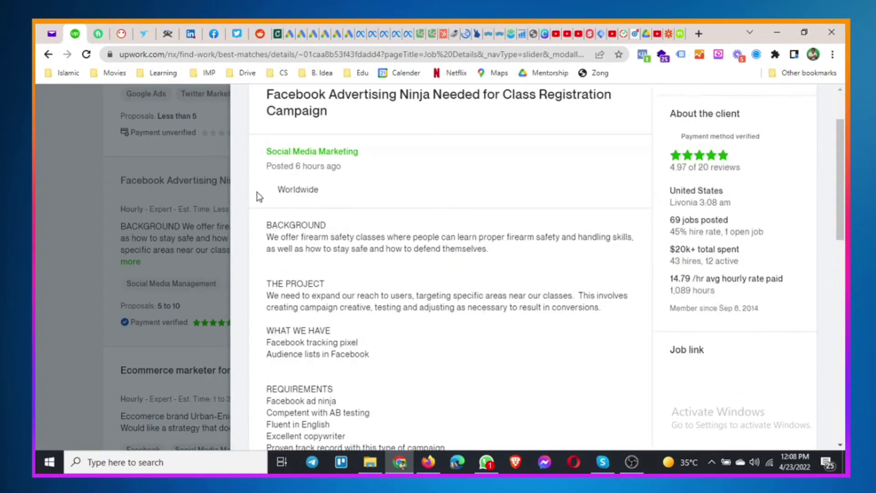
pyautogui.scroll(-2, 386, 268)
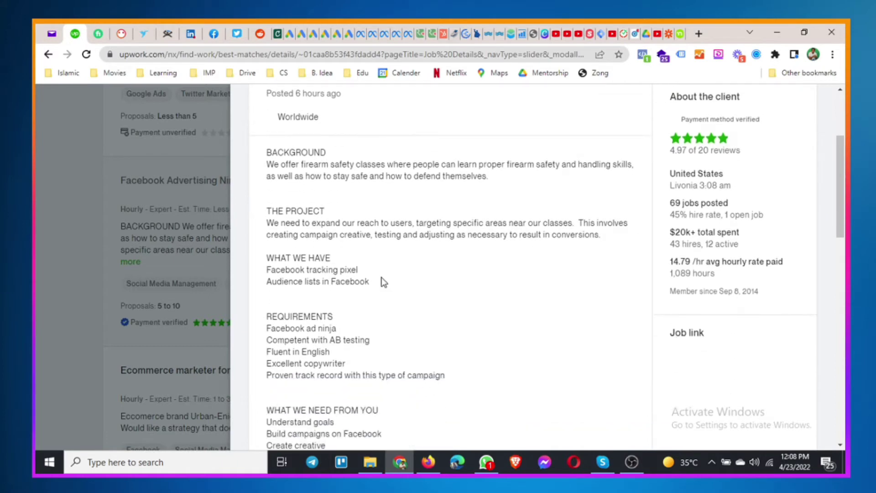
pyautogui.scroll(-5, 382, 322)
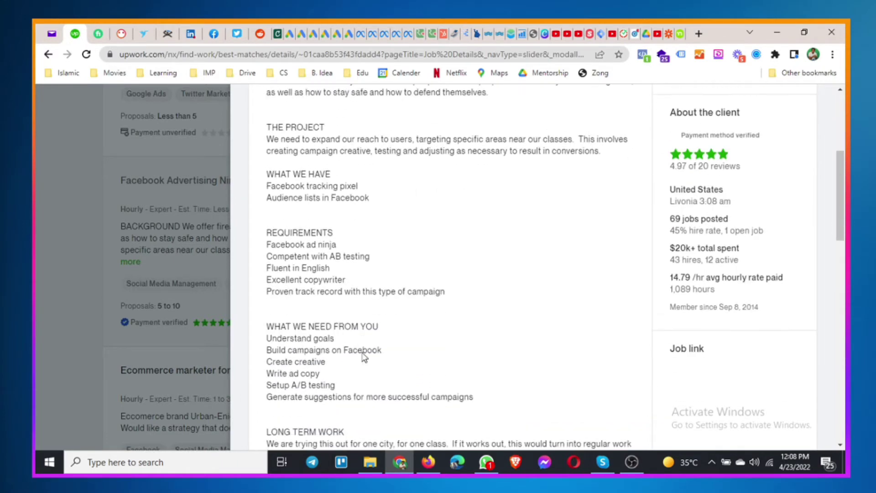
pyautogui.scroll(3, 408, 287)
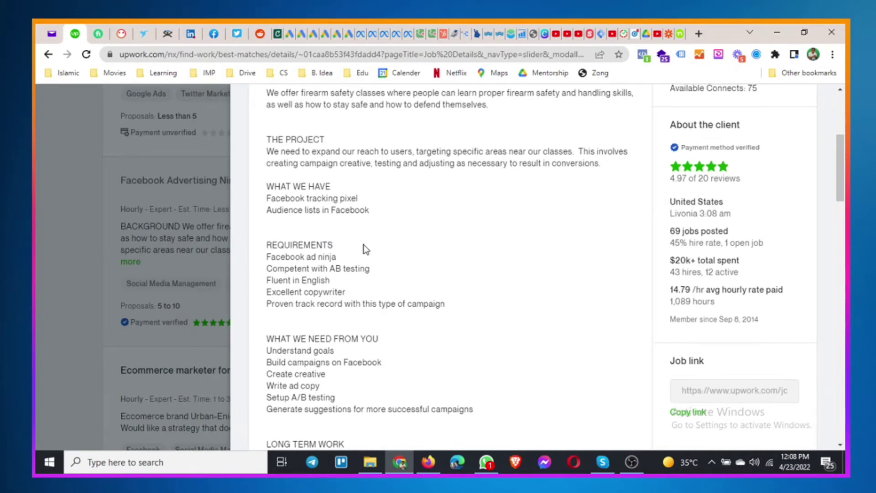
pyautogui.scroll(1, 368, 242)
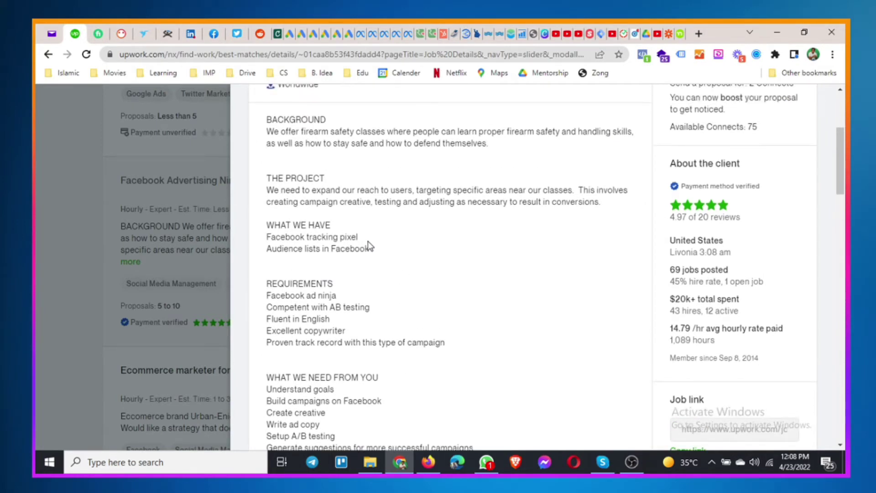
pyautogui.scroll(3, 456, 225)
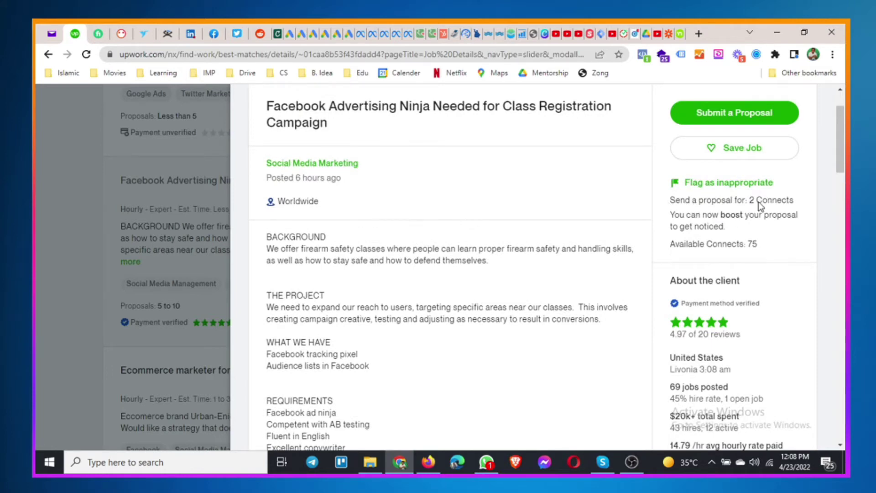
pyautogui.scroll(-2, 755, 201)
pyautogui.scroll(2, 748, 178)
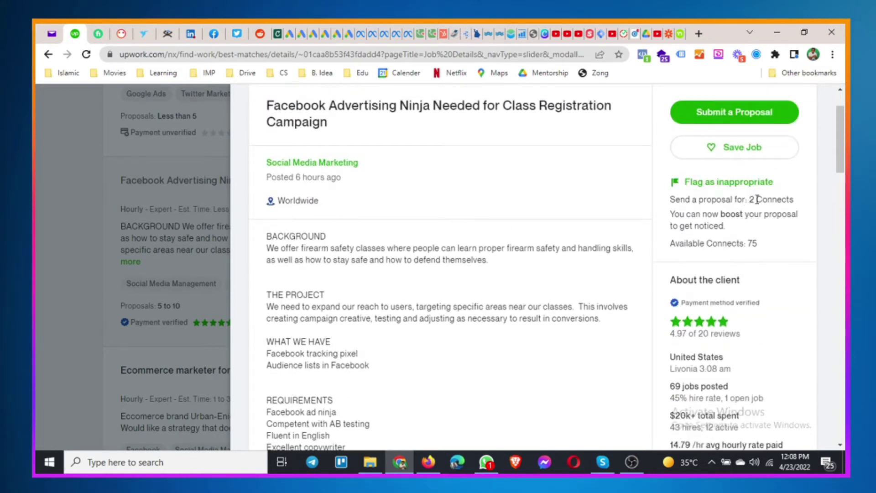
# Highlight the line stating the Connects needed for a proposal and review the client's rating, hiring history and spending.
pyautogui.moveTo(671, 202); pyautogui.dragTo(796, 208)
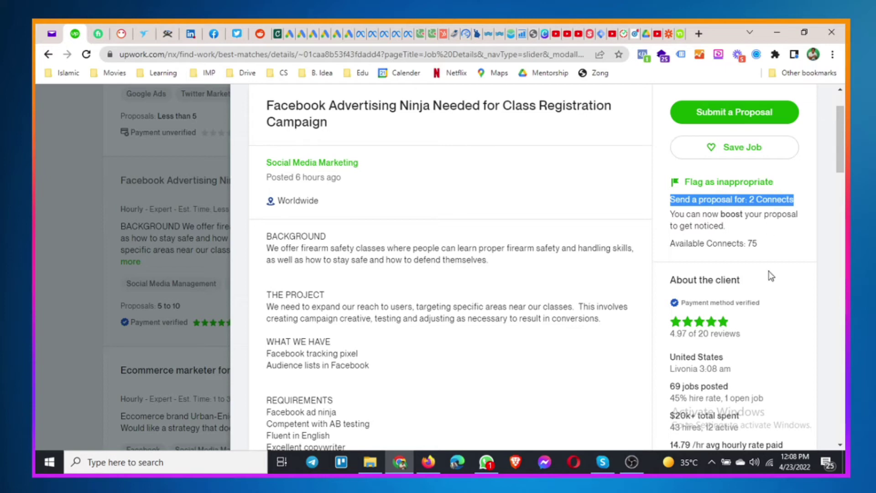
pyautogui.scroll(-2, 769, 274)
pyautogui.scroll(-1, 704, 225)
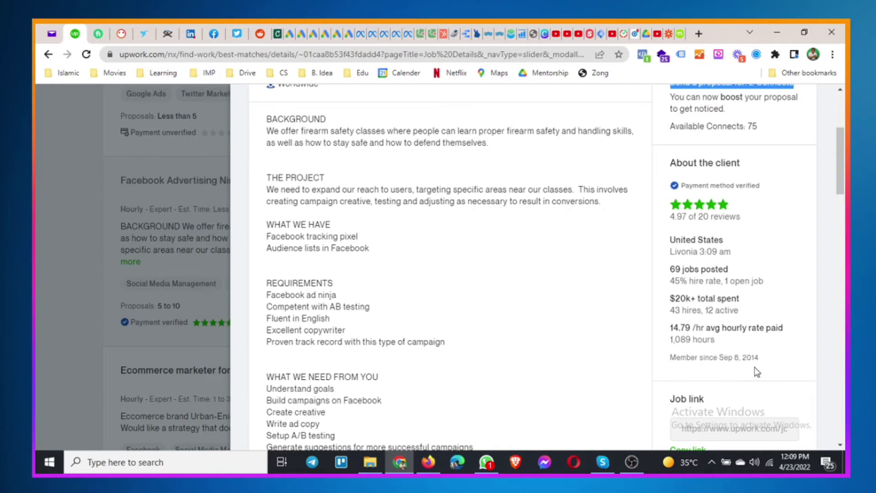
pyautogui.scroll(-2, 753, 372)
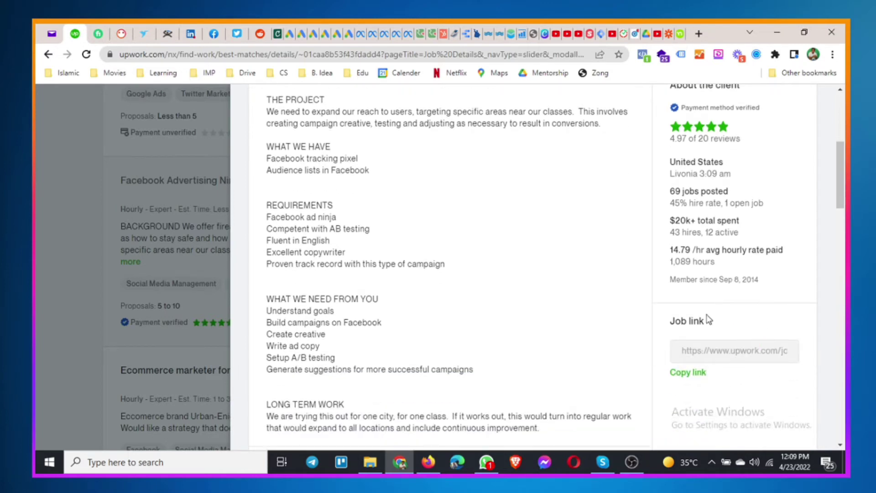
pyautogui.scroll(-2, 708, 322)
# Start a proposal for the Facebook Advertising Ninja job.
pyautogui.scroll(9, 691, 336)
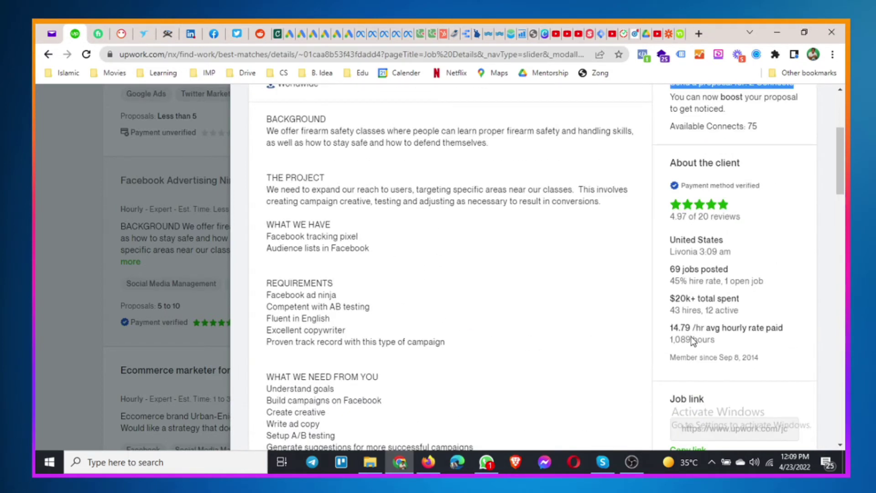
pyautogui.click(651, 232)
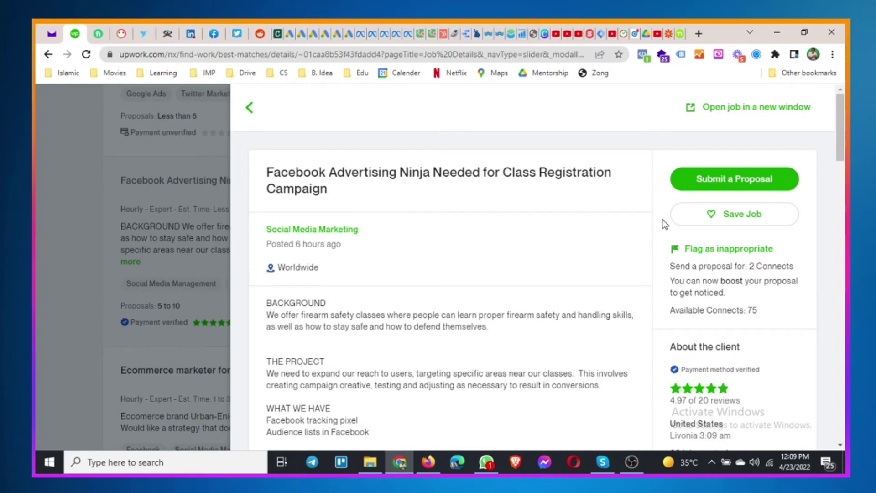
pyautogui.click(728, 187)
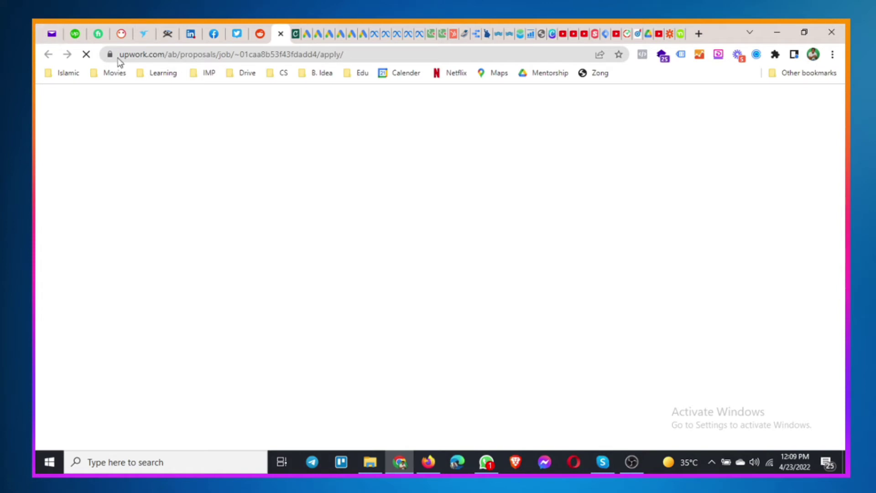
# Review the proposal settings, checking the specialized profile options and highlighting the lines on required and remaining Connects.
pyautogui.click(75, 33)
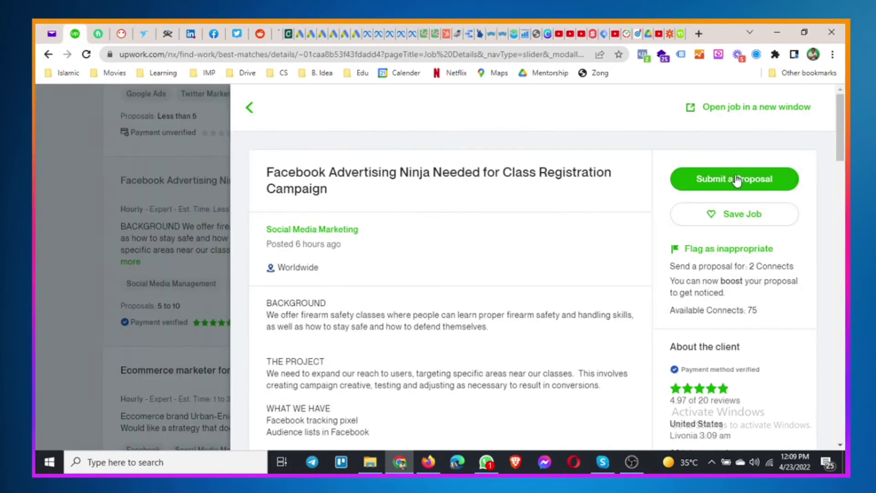
pyautogui.click(274, 26)
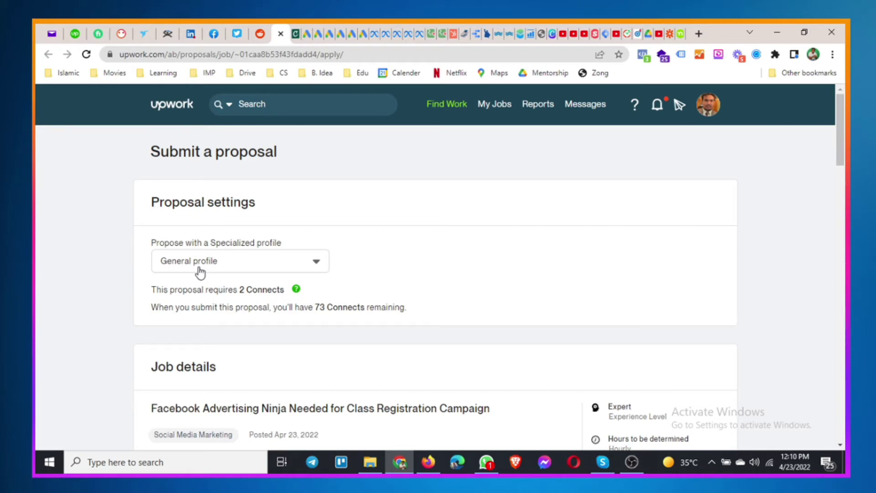
pyautogui.click(212, 269)
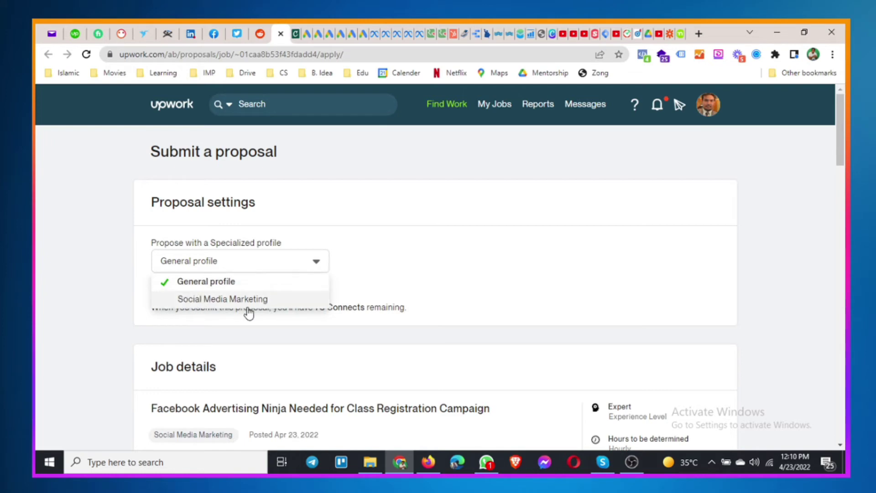
pyautogui.click(140, 313)
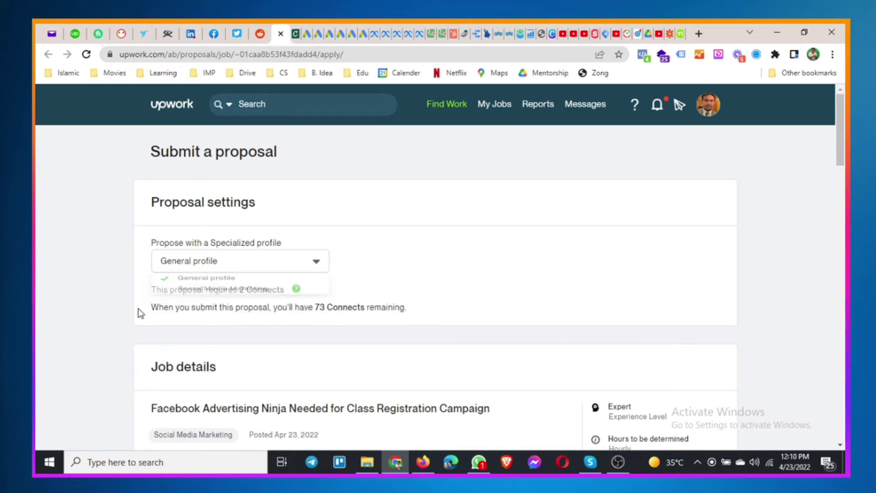
pyautogui.scroll(-2, 140, 313)
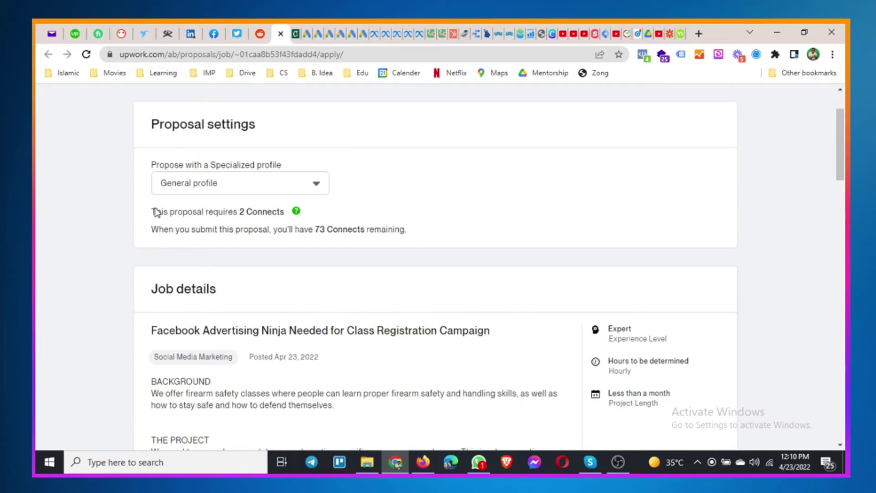
pyautogui.moveTo(154, 211); pyautogui.dragTo(370, 231)
# Expand the full job description on the proposal form and read the project, requirements and long-term work sections.
pyautogui.scroll(-3, 378, 264)
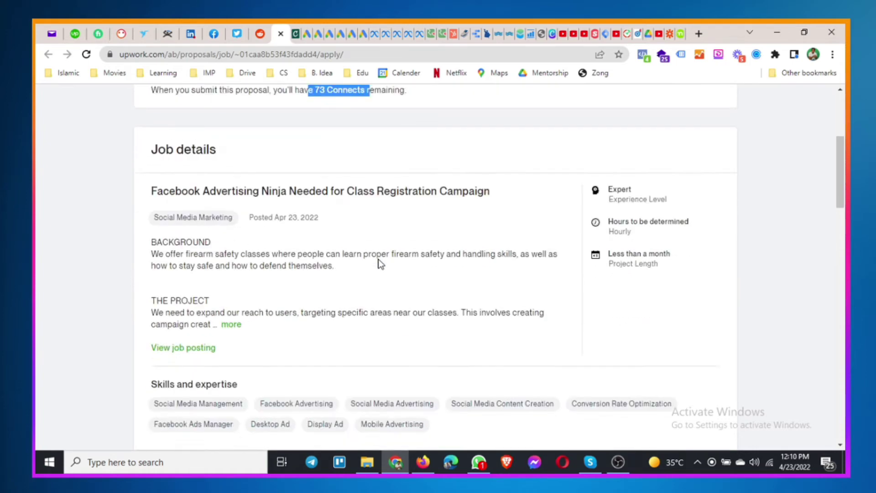
pyautogui.click(231, 268)
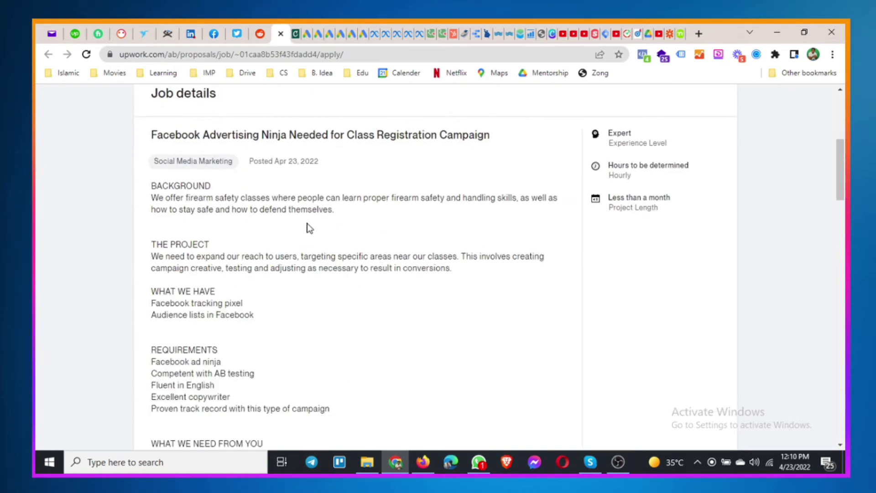
pyautogui.scroll(-2, 324, 304)
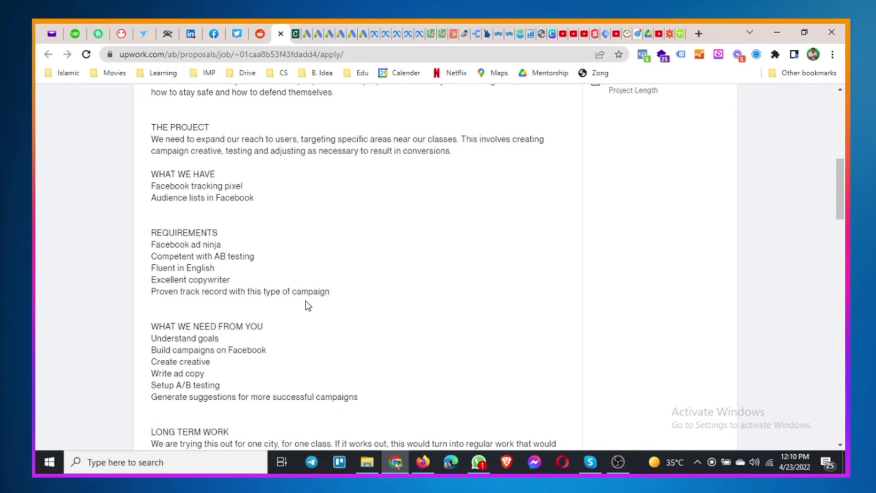
pyautogui.scroll(-1, 308, 306)
pyautogui.scroll(-7, 307, 305)
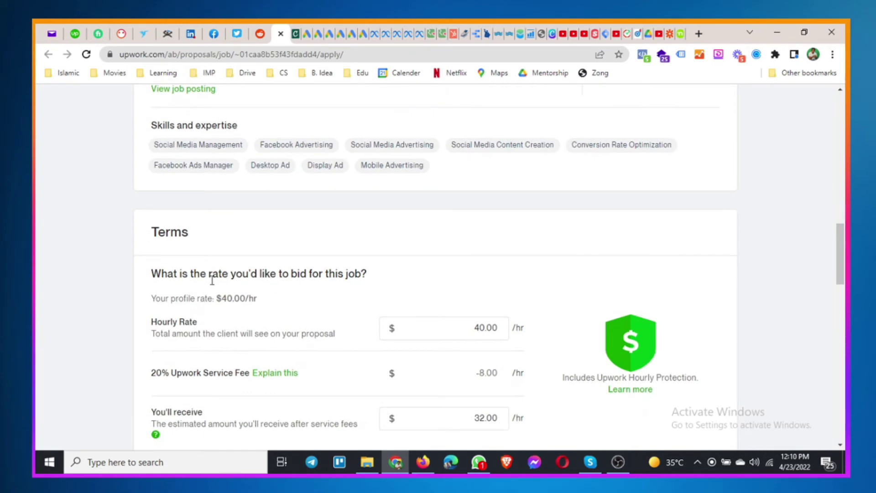
# Examine the hourly rate terms, service fee, cover letter field and screening questions of the proposal form.
pyautogui.scroll(-1, 314, 281)
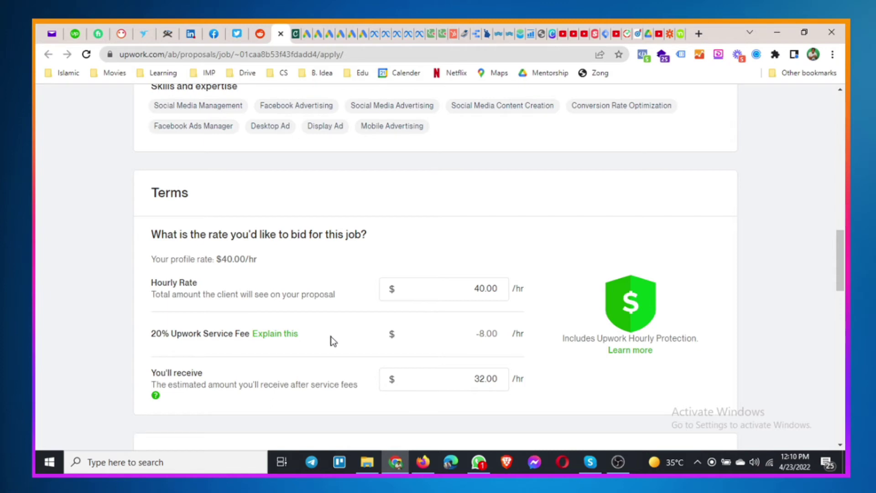
pyautogui.scroll(-4, 331, 339)
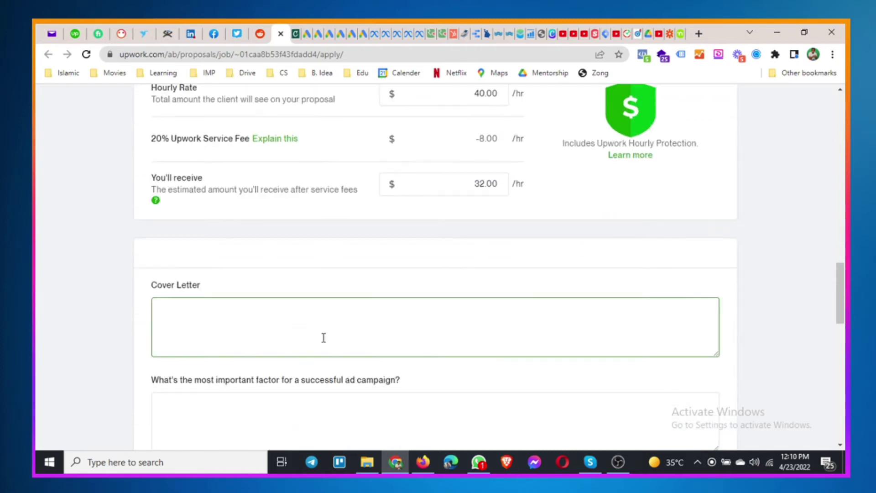
pyautogui.scroll(-3, 277, 337)
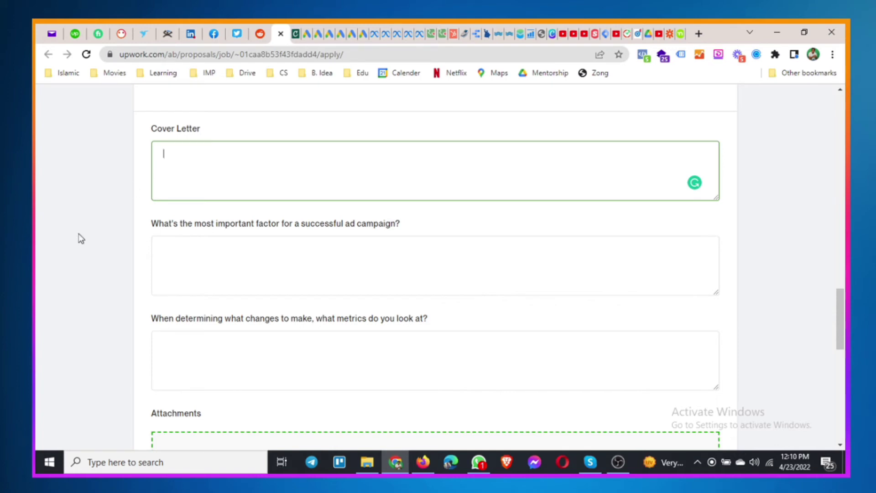
pyautogui.scroll(-4, 81, 239)
pyautogui.scroll(3, 202, 295)
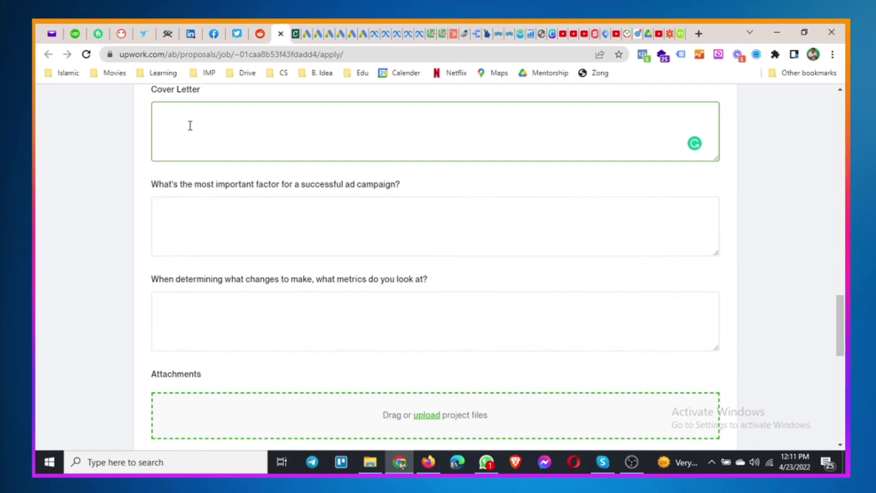
pyautogui.scroll(2, 275, 261)
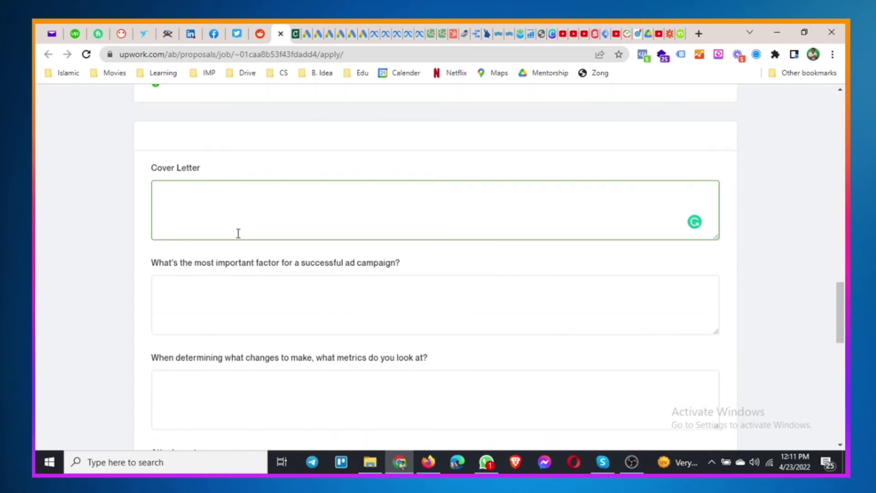
pyautogui.scroll(-1, 206, 214)
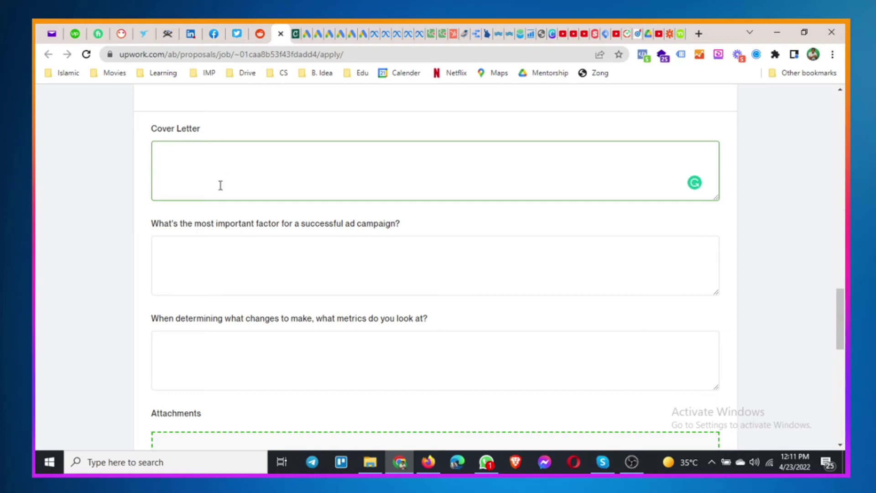
# Recheck the job description and bid terms, and go over the cover letter field and the two campaign questions.
pyautogui.scroll(7, 225, 220)
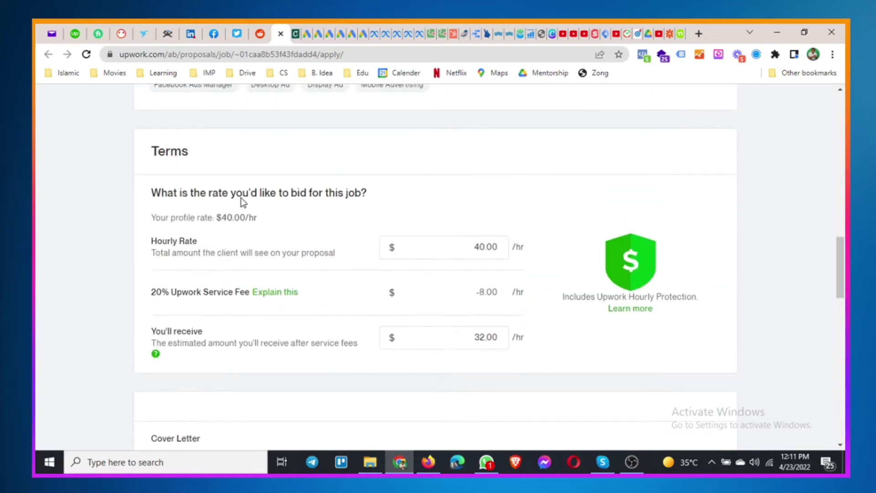
pyautogui.scroll(5, 241, 201)
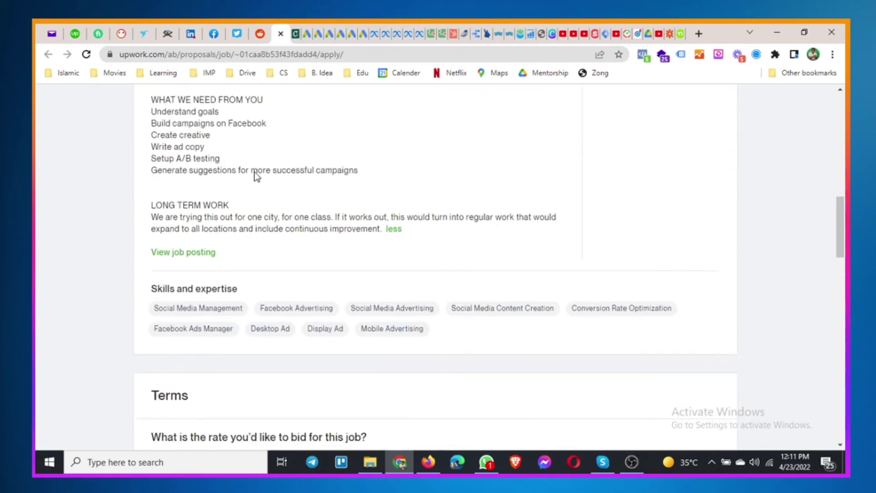
pyautogui.scroll(-8, 254, 171)
pyautogui.scroll(-2, 250, 315)
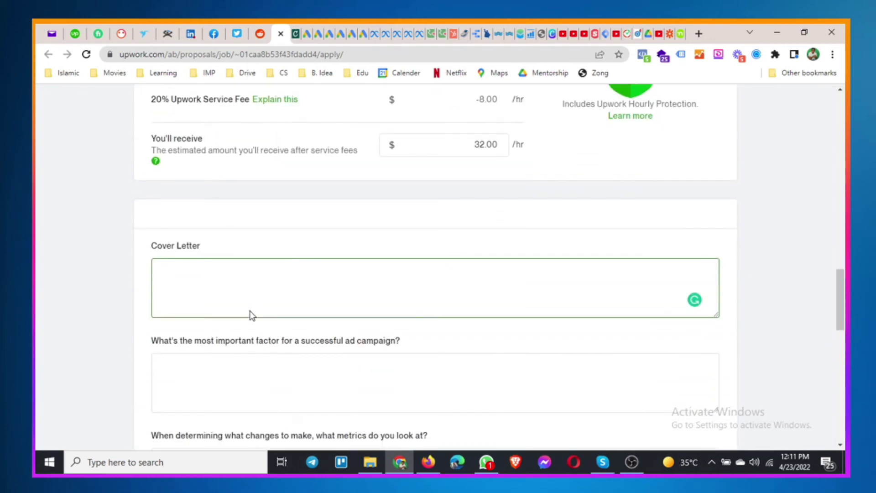
pyautogui.scroll(-2, 250, 315)
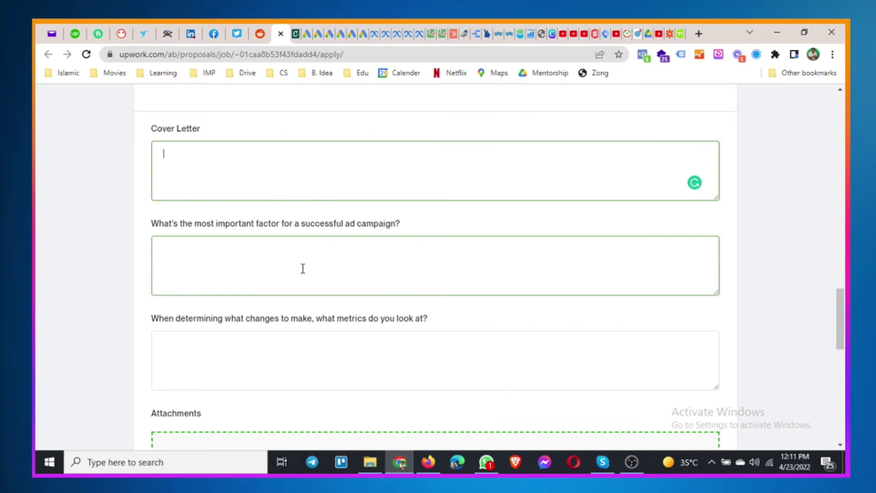
pyautogui.click(173, 160)
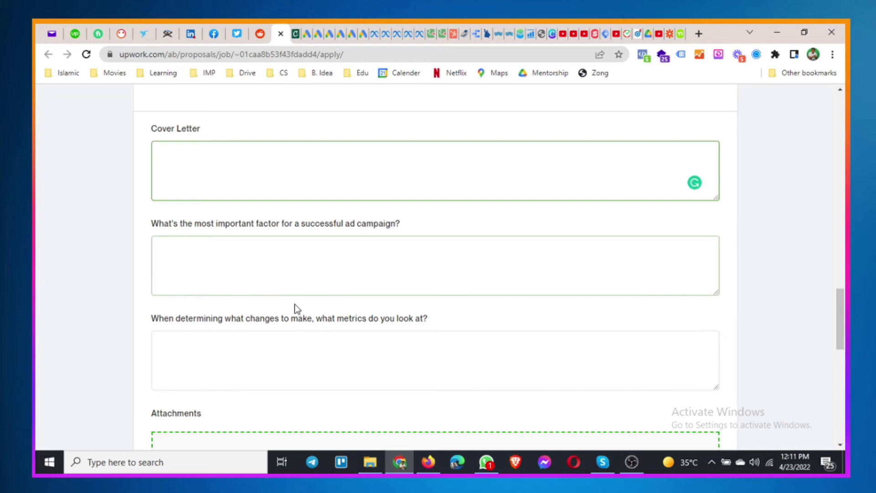
pyautogui.scroll(-2, 283, 296)
pyautogui.click(222, 287)
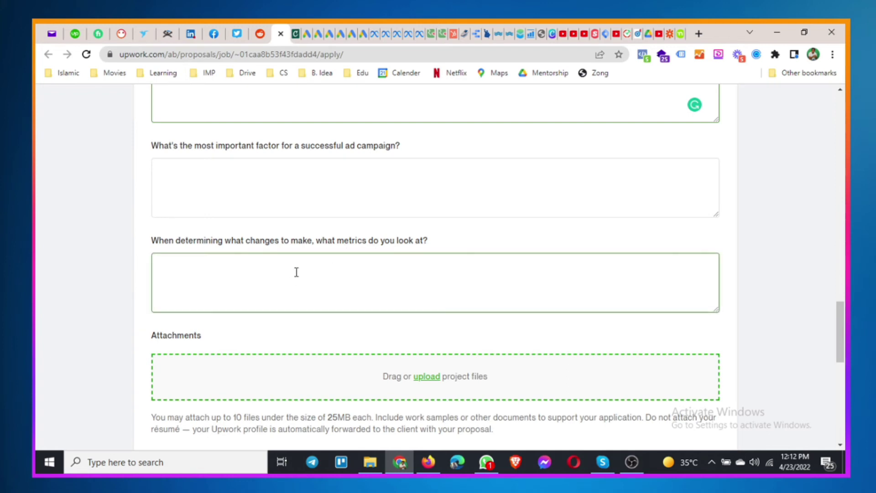
# Check the attachment rules and highlight the 25MB file size limit.
pyautogui.scroll(1, 296, 272)
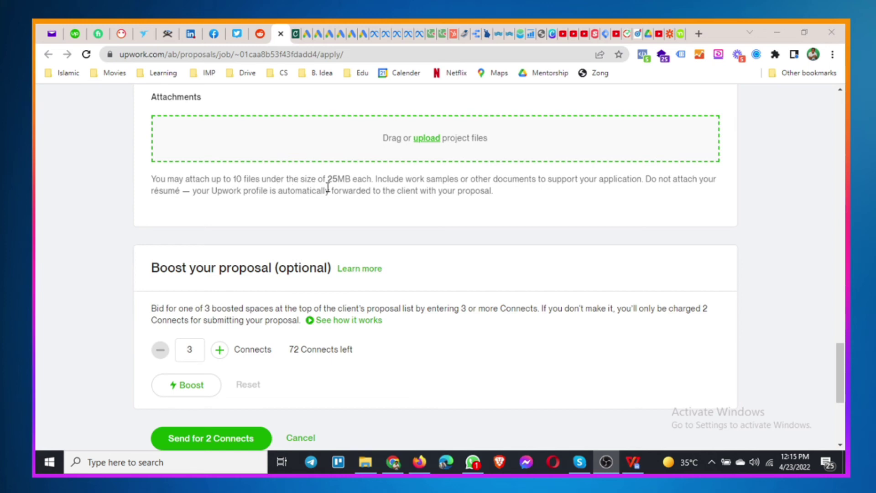
pyautogui.moveTo(326, 179); pyautogui.dragTo(339, 179)
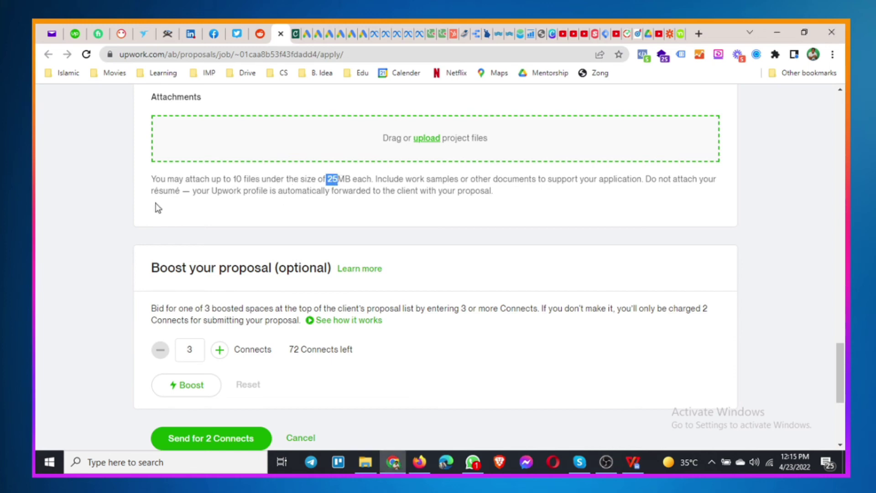
pyautogui.click(89, 263)
# Check the optional boost bid and send the proposal for 2 Connects without boosting it.
pyautogui.scroll(-3, 431, 397)
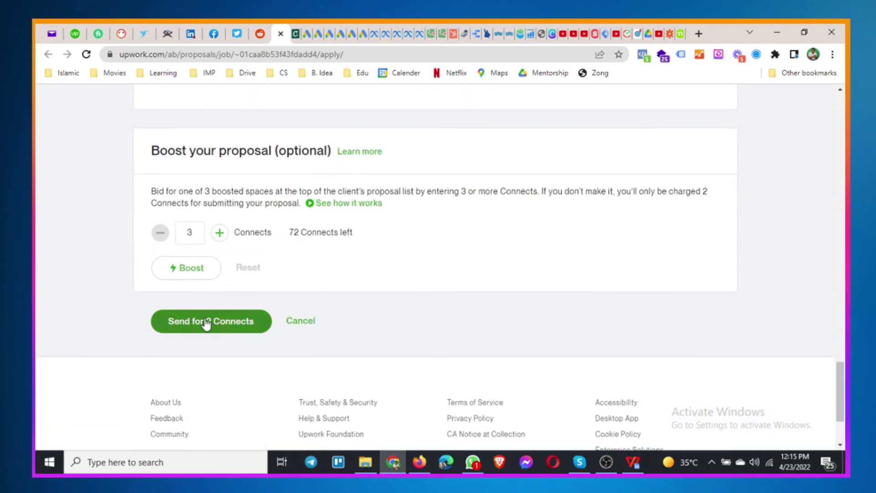
pyautogui.click(190, 232)
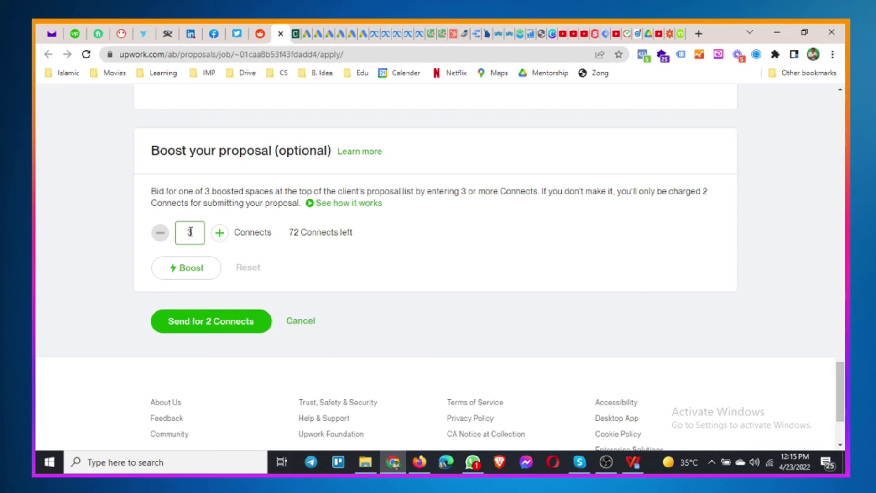
pyautogui.click(336, 231)
pyautogui.click(201, 321)
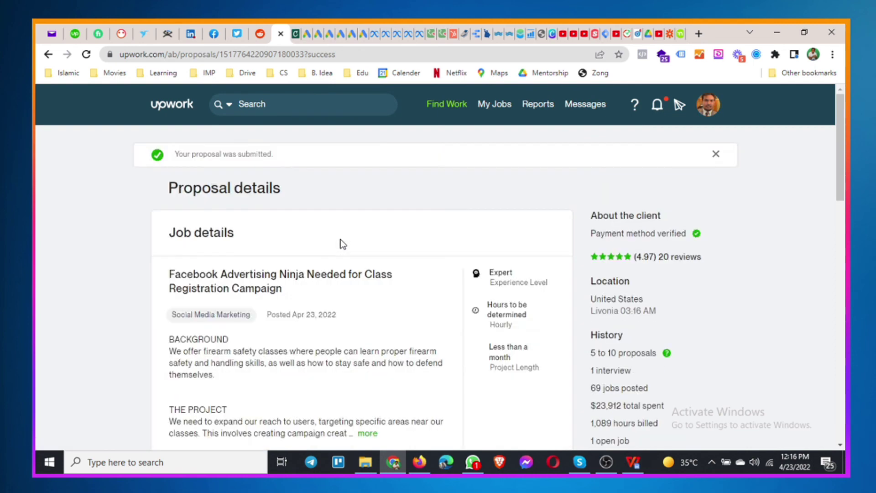
# Review the submitted proposal's job details, proposed terms and the options to change terms or withdraw.
pyautogui.scroll(-4, 341, 242)
pyautogui.scroll(-4, 341, 252)
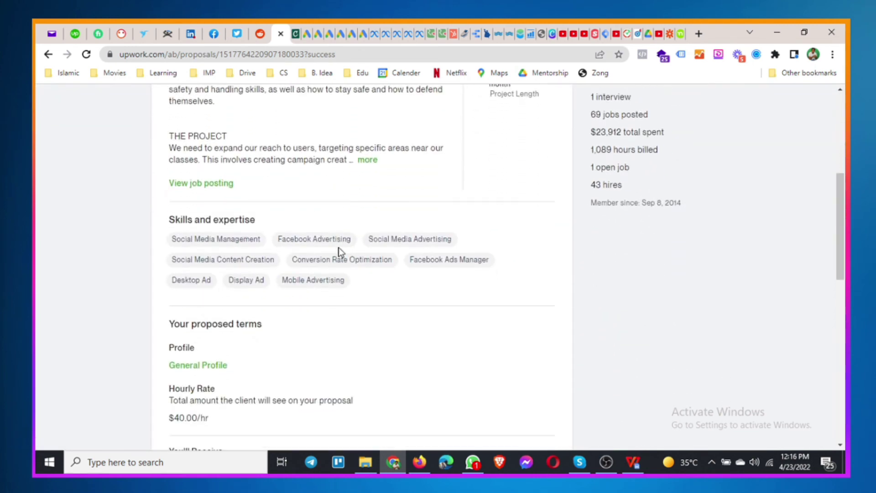
pyautogui.scroll(-1, 332, 258)
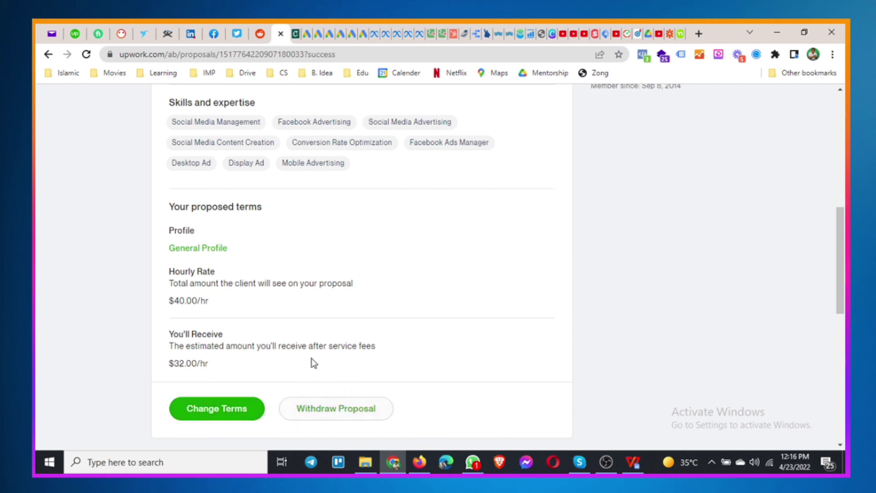
pyautogui.scroll(10, 398, 348)
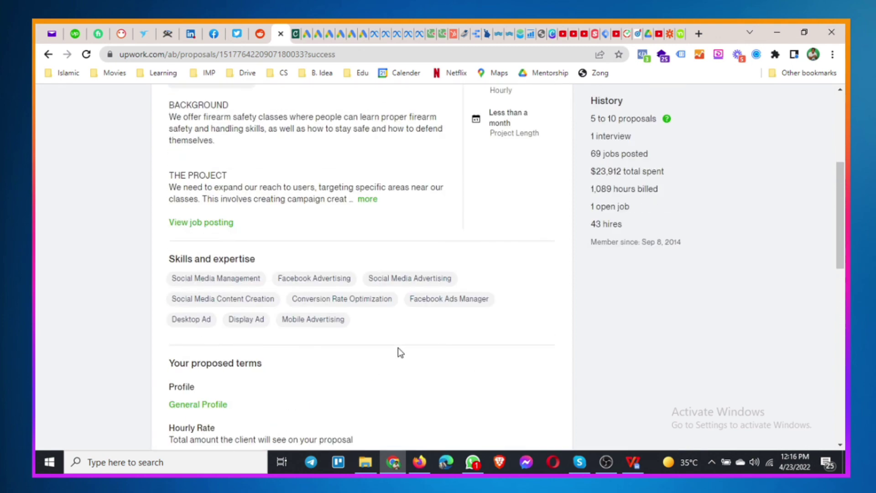